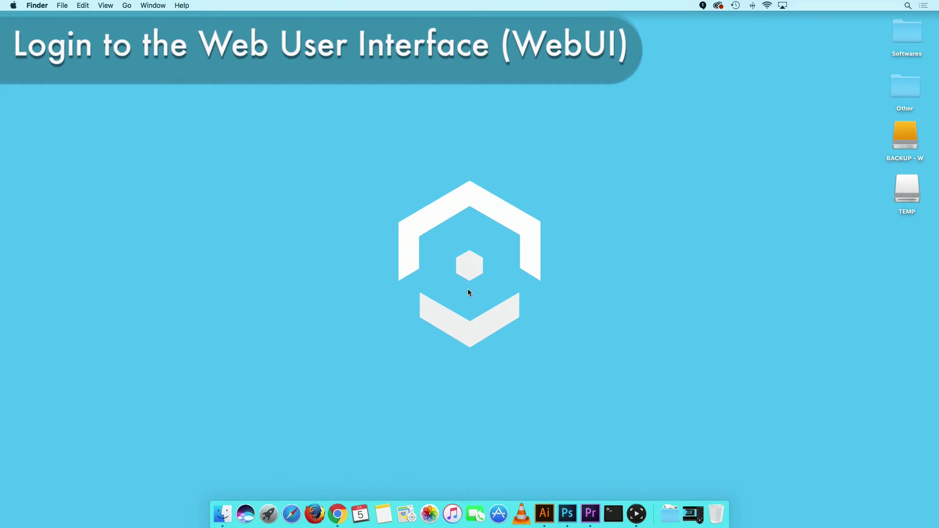
- Launch Safari and load the Amcrest camera interface at 10.0.30.71
{"action": "left_click", "coordinate": [292, 516]}
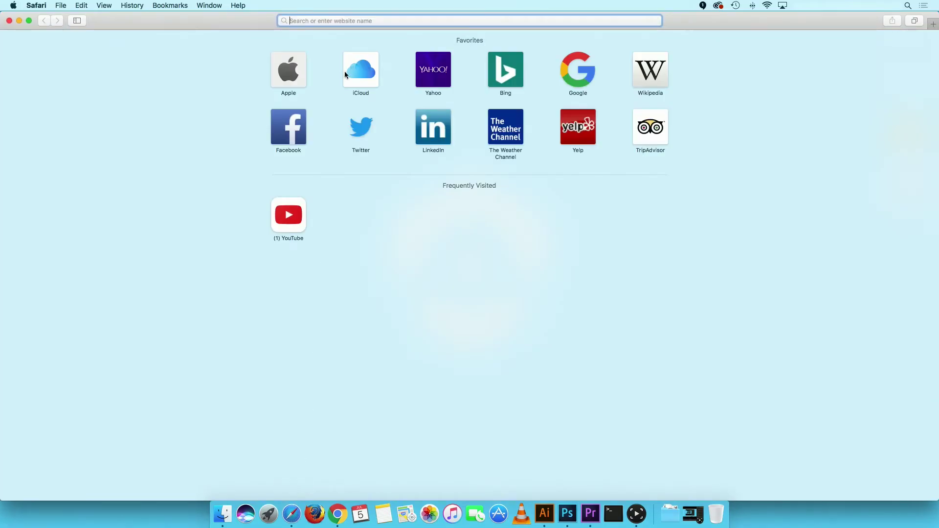
{"action": "type", "text": "10.0.3"}
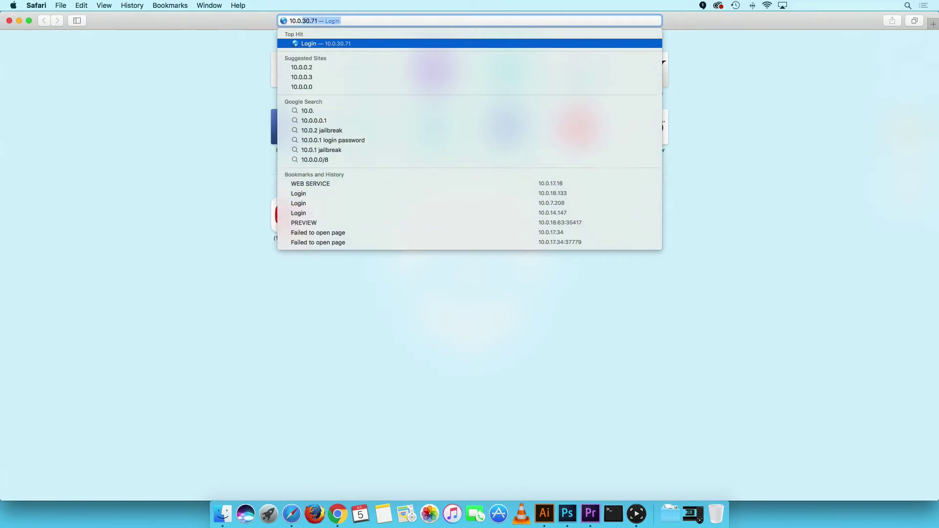
{"action": "type", "text": "0.71"}
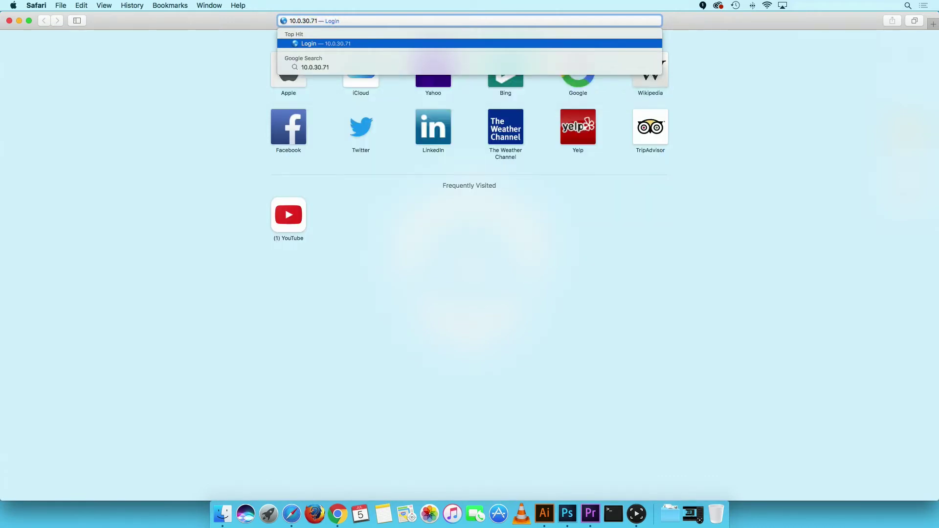
{"action": "key", "text": "Return"}
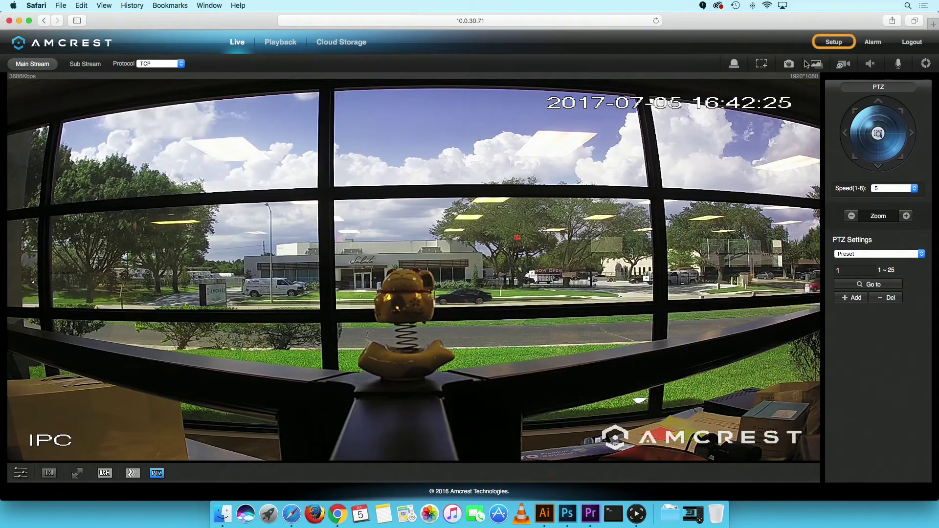
- Go to Setup > Camera > Video for the stream settings, then view Snapshot settings
{"action": "left_click", "coordinate": [832, 43]}
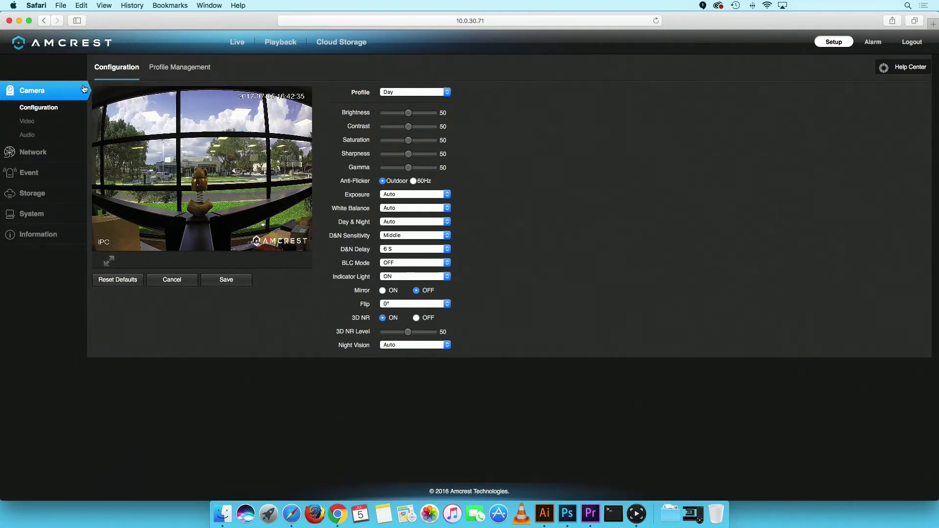
{"action": "left_click", "coordinate": [28, 121]}
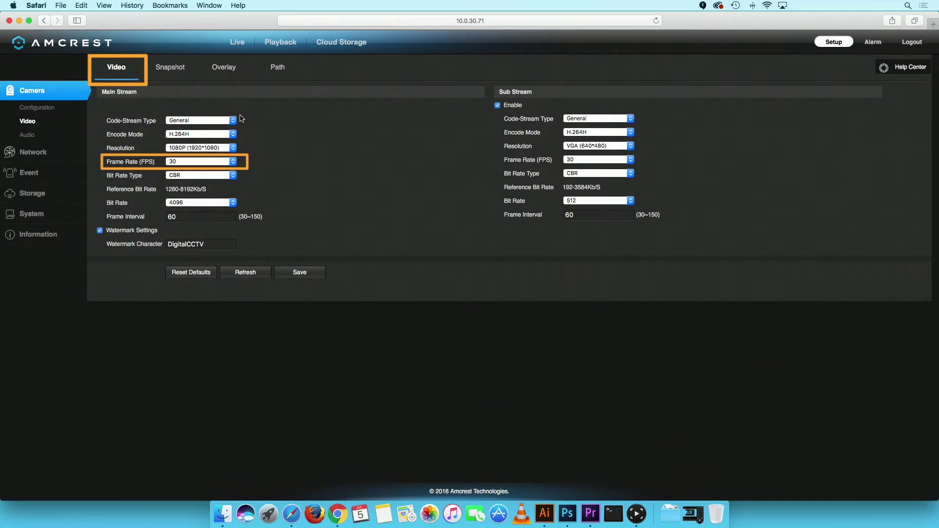
{"action": "left_click", "coordinate": [168, 77]}
{"action": "left_click", "coordinate": [228, 77]}
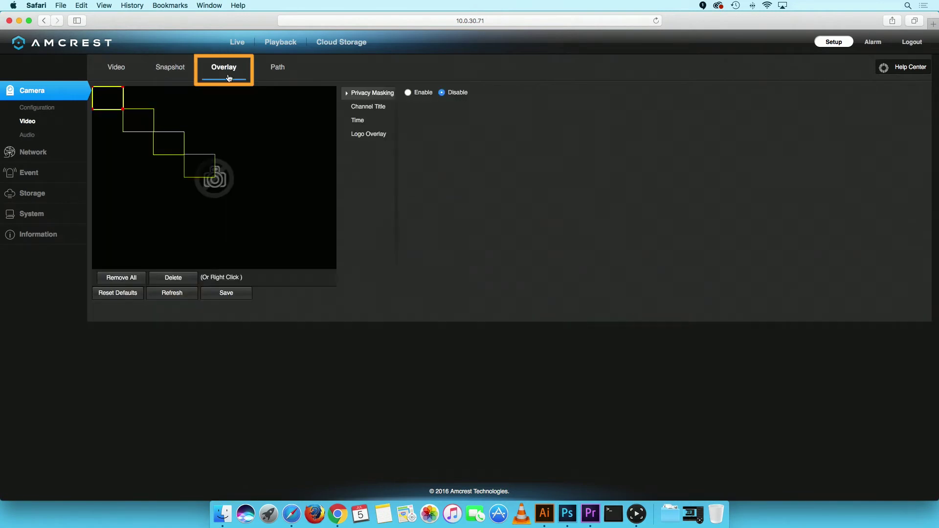
{"action": "left_click", "coordinate": [277, 78]}
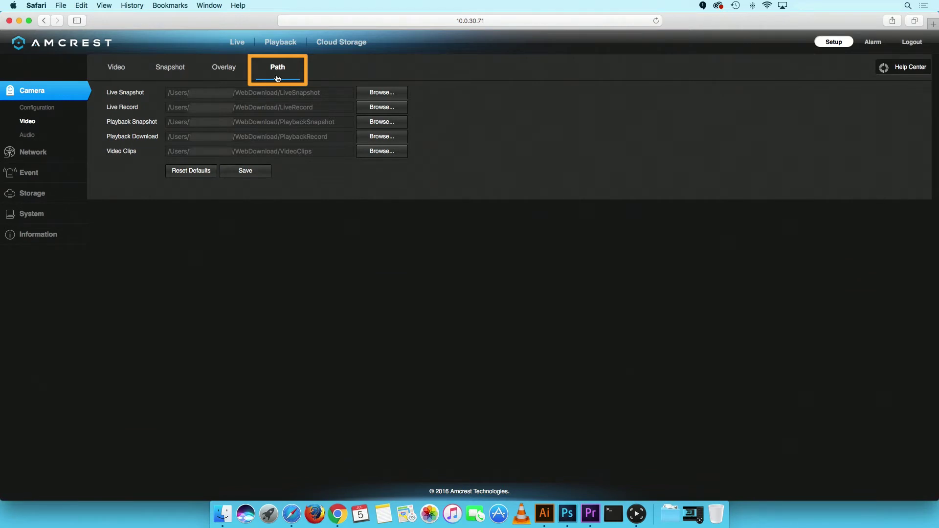
{"action": "left_click", "coordinate": [126, 69]}
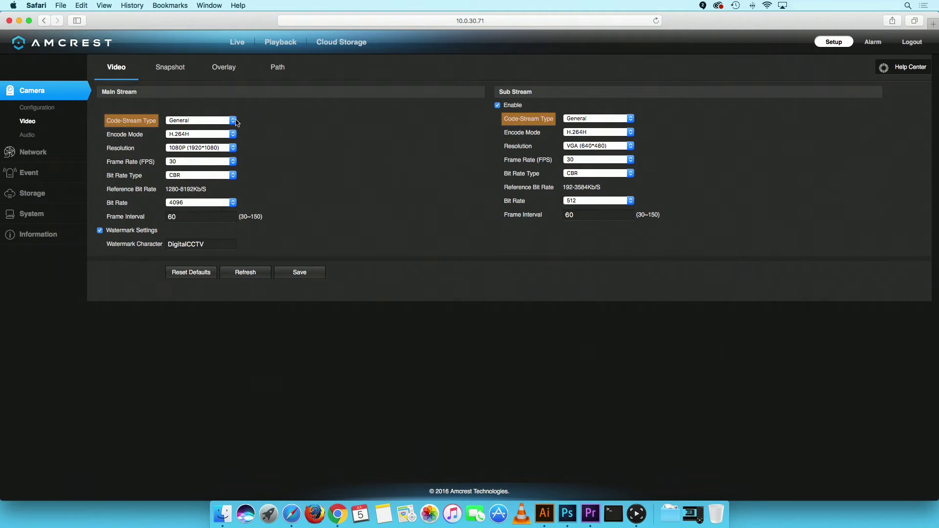
{"action": "left_click", "coordinate": [236, 122]}
{"action": "left_click", "coordinate": [236, 122]}
{"action": "left_click", "coordinate": [233, 135]}
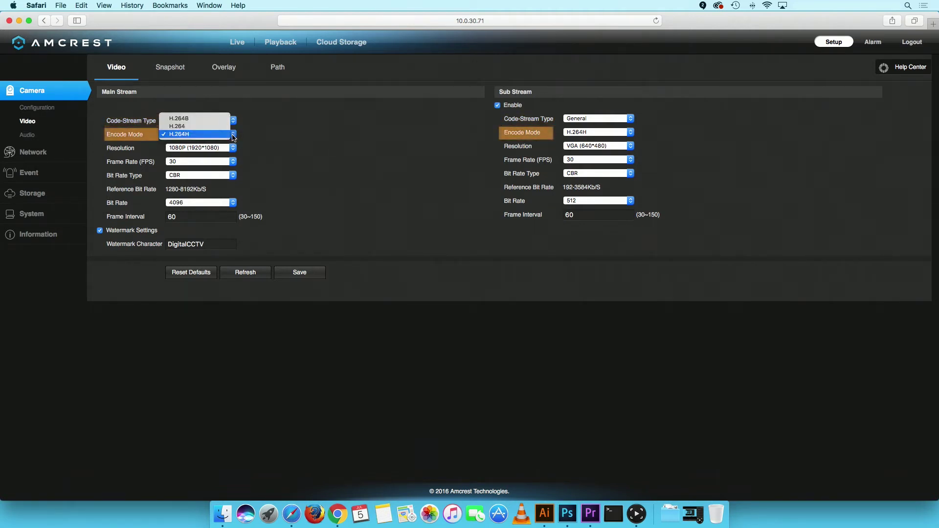
{"action": "left_click", "coordinate": [234, 135]}
{"action": "left_click", "coordinate": [233, 149]}
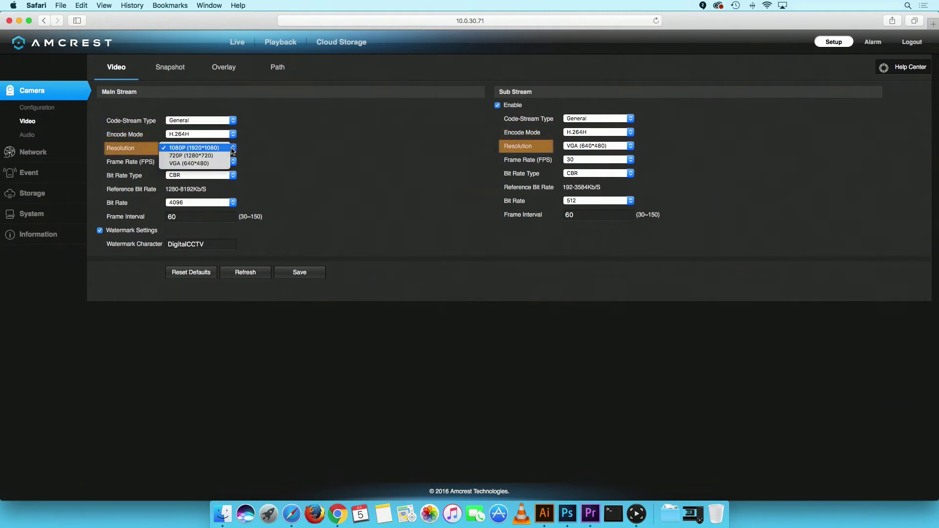
{"action": "left_click", "coordinate": [233, 149]}
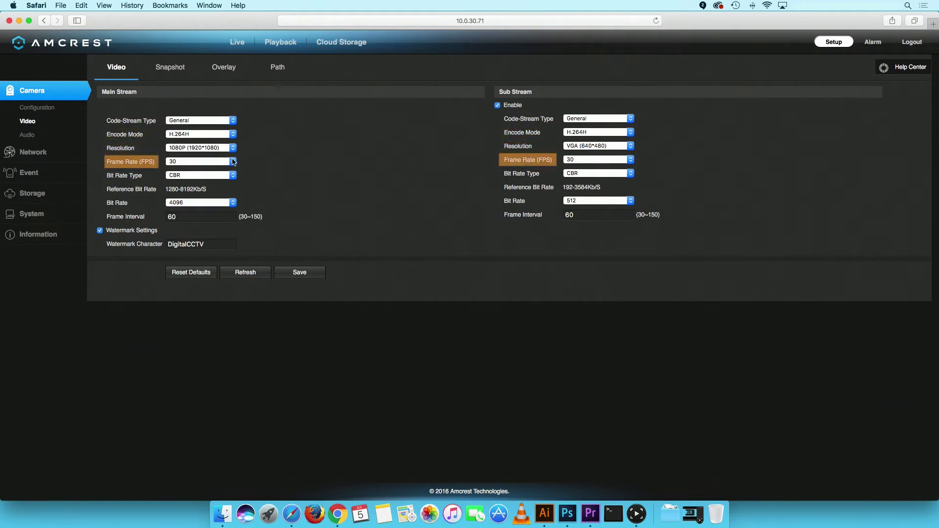
{"action": "left_click", "coordinate": [233, 162]}
{"action": "left_click", "coordinate": [234, 161]}
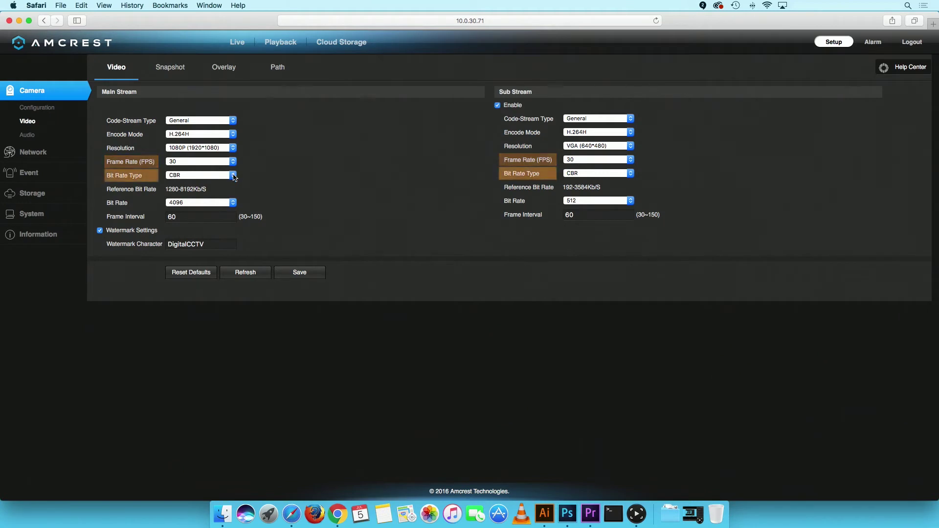
{"action": "left_click", "coordinate": [234, 177]}
{"action": "left_click", "coordinate": [233, 176]}
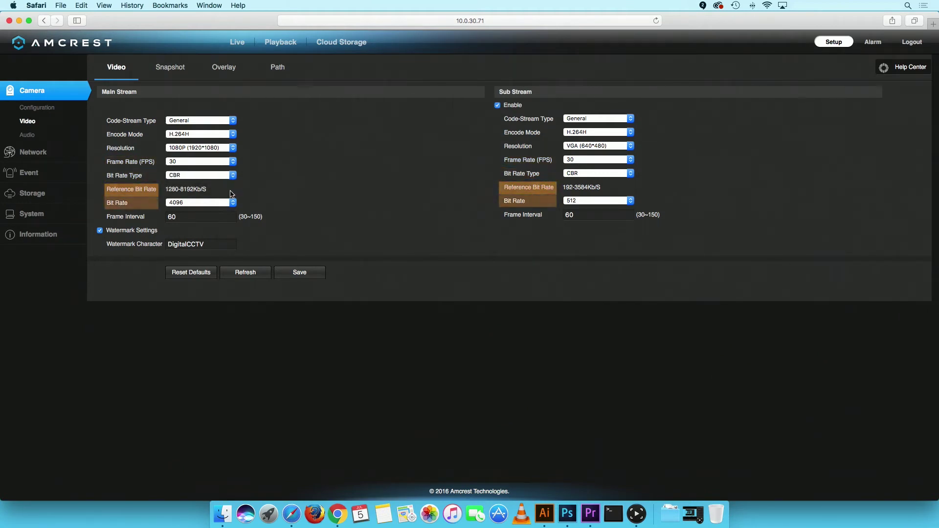
{"action": "left_click", "coordinate": [233, 203]}
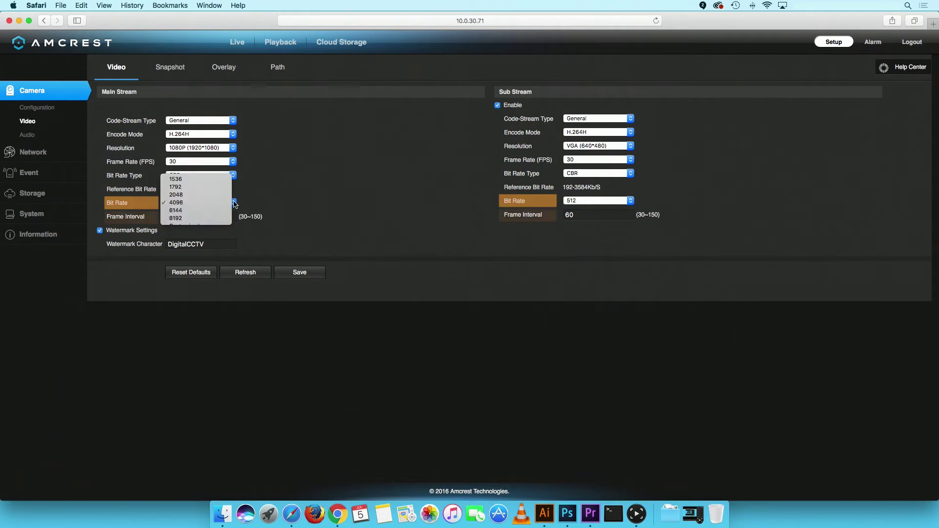
{"action": "left_click", "coordinate": [235, 203]}
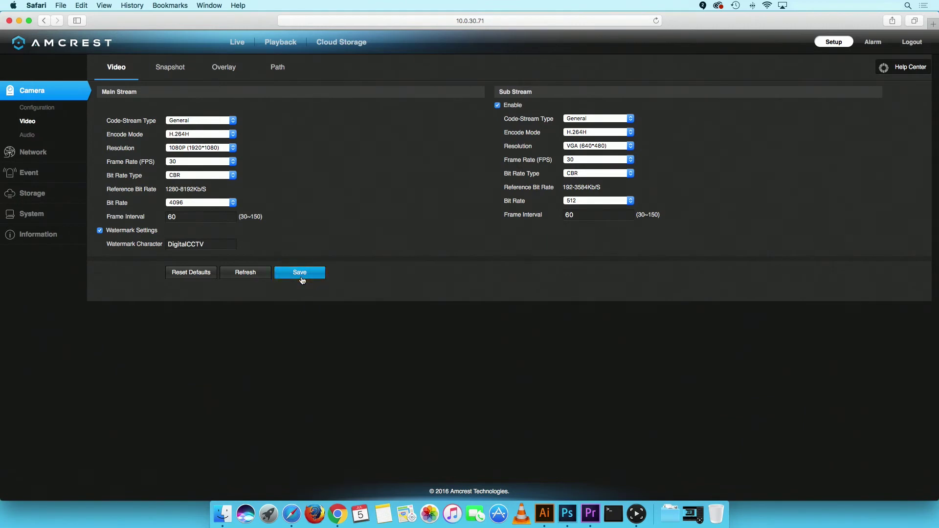
{"action": "left_click", "coordinate": [170, 69]}
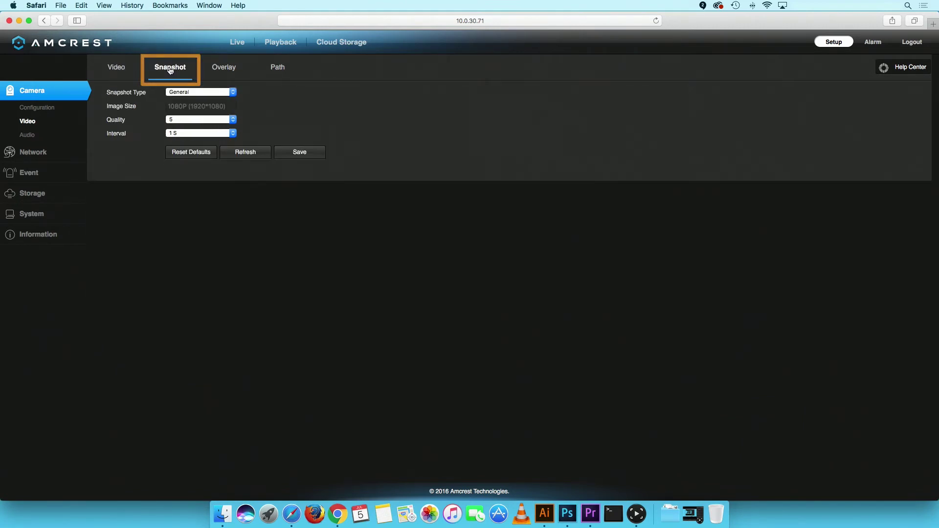
{"action": "left_click", "coordinate": [234, 95]}
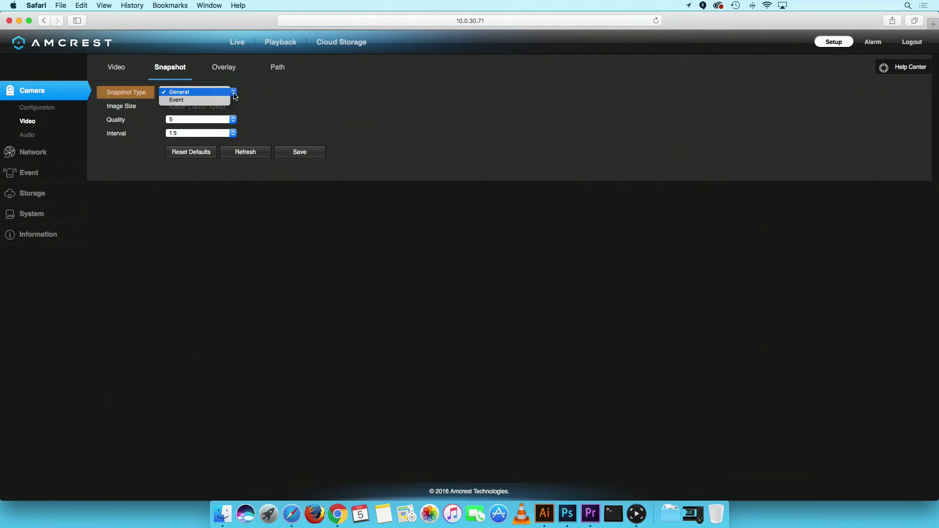
{"action": "left_click", "coordinate": [234, 95]}
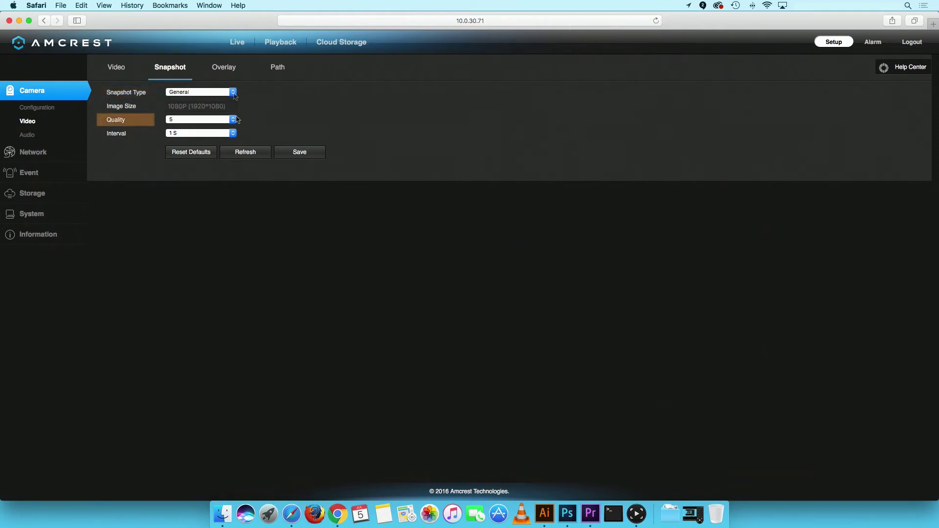
{"action": "left_click", "coordinate": [233, 122]}
{"action": "left_click", "coordinate": [233, 121]}
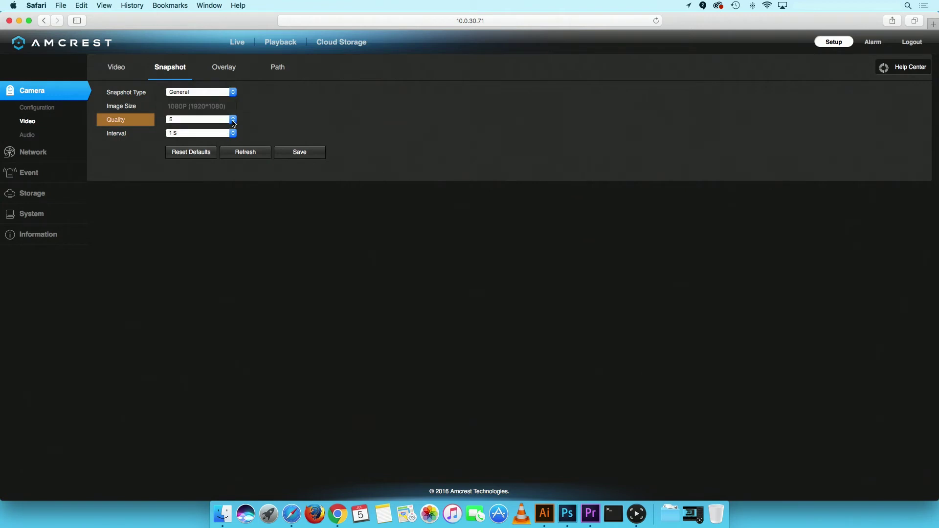
{"action": "left_click", "coordinate": [234, 133]}
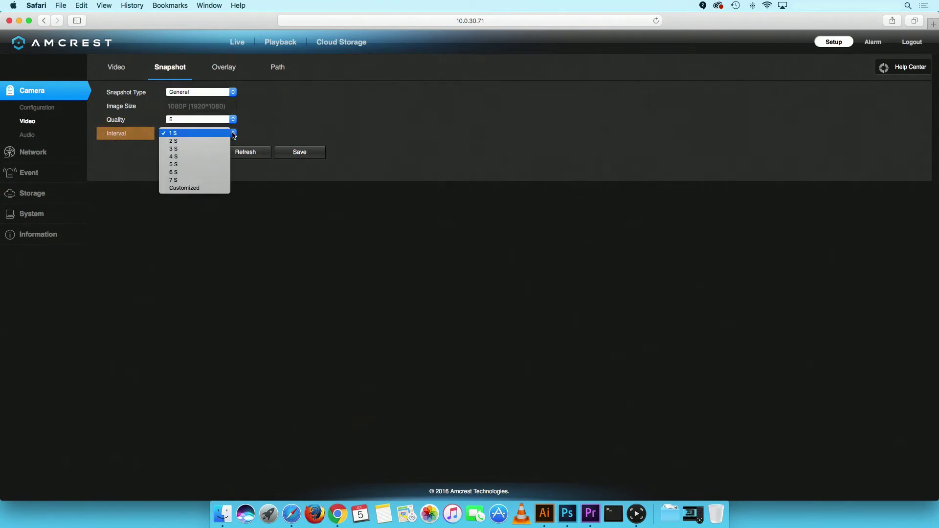
{"action": "left_click", "coordinate": [233, 134]}
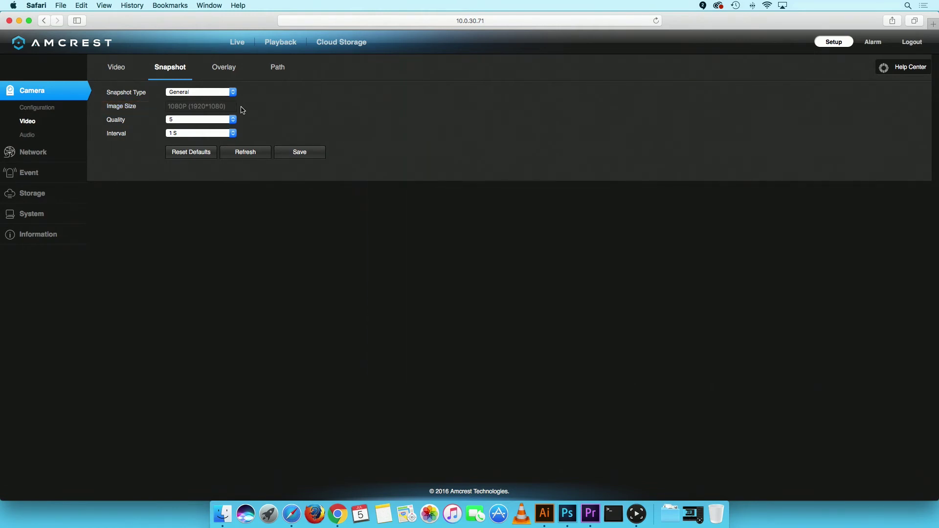
- On the Overlay tab, move three privacy masks around the preview and enlarge the right one
{"action": "left_click", "coordinate": [225, 71]}
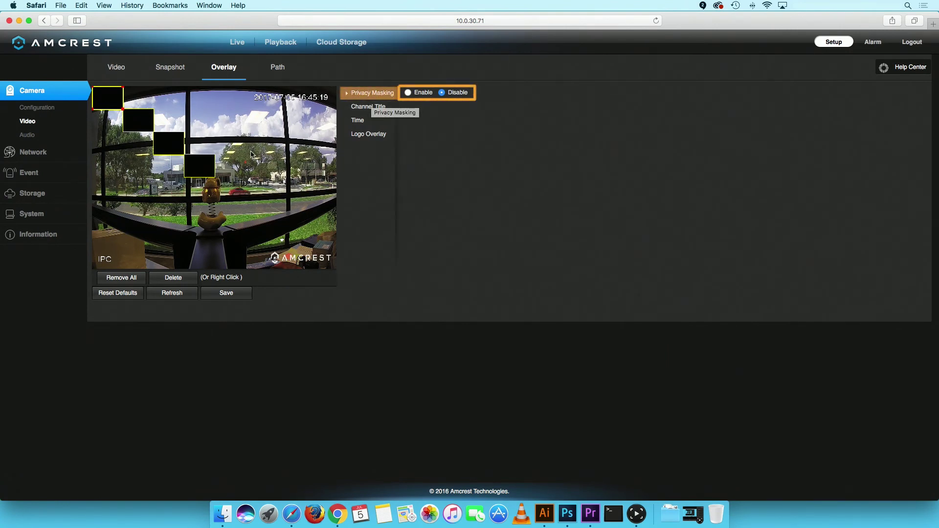
{"action": "left_click_drag", "start_coordinate": [203, 172], "coordinate": [250, 119]}
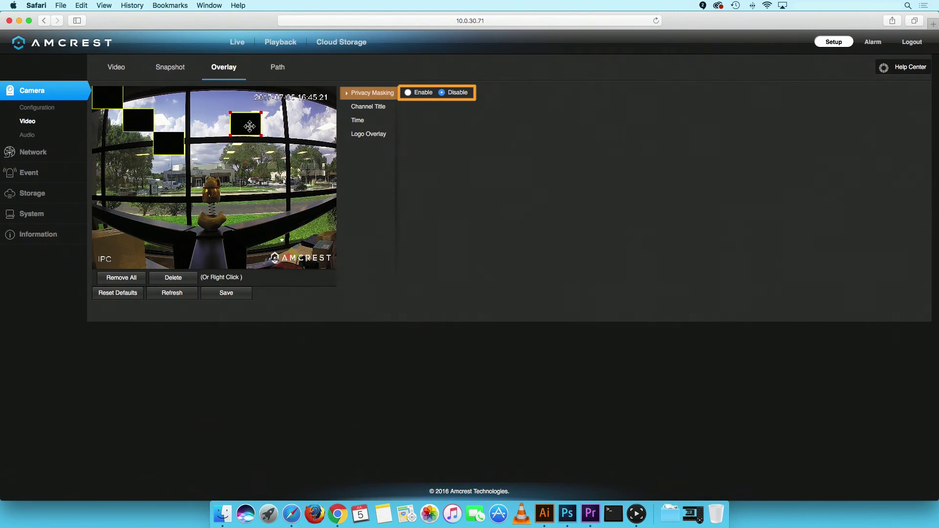
{"action": "left_click_drag", "start_coordinate": [169, 143], "coordinate": [145, 173]}
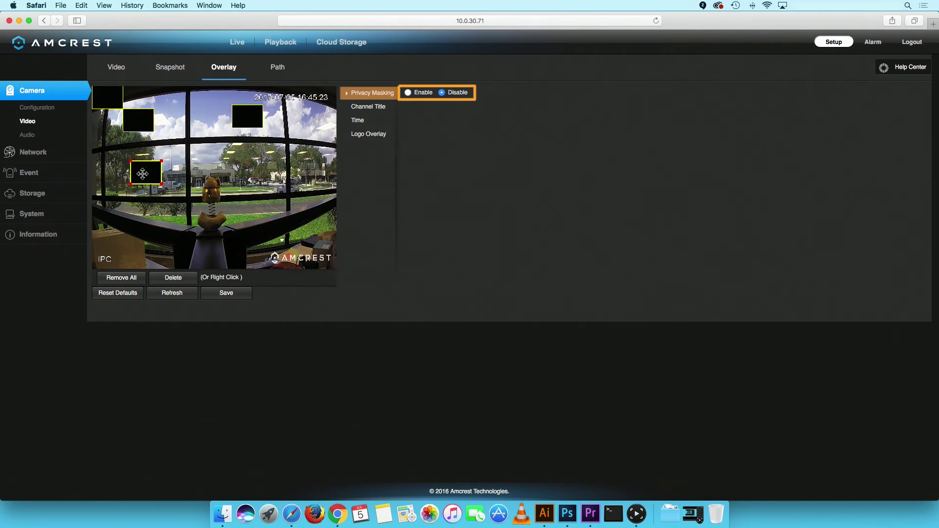
{"action": "left_click_drag", "start_coordinate": [143, 127], "coordinate": [319, 172]}
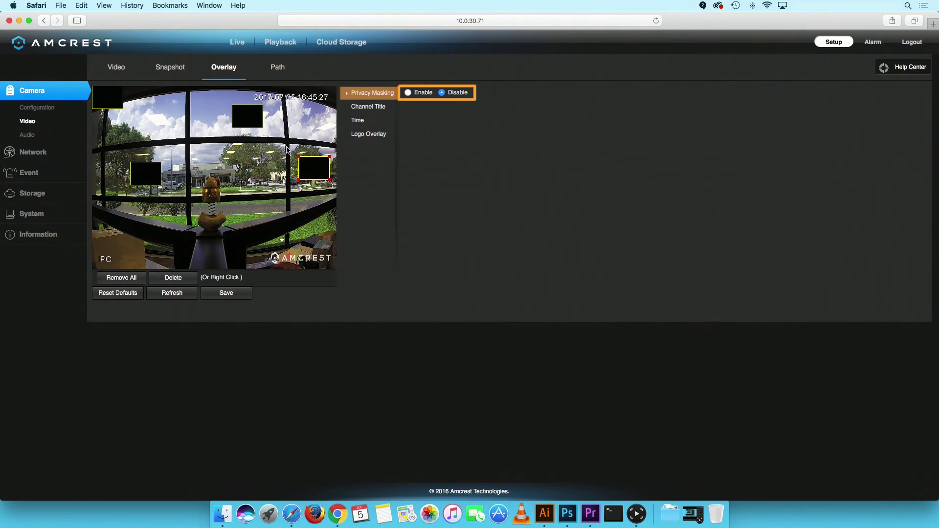
{"action": "left_click_drag", "start_coordinate": [301, 157], "coordinate": [293, 148]}
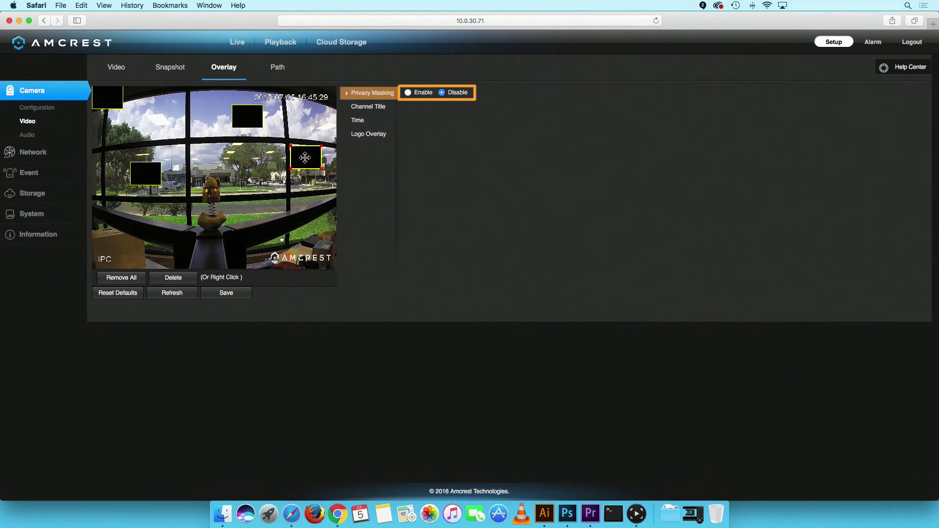
{"action": "left_click_drag", "start_coordinate": [322, 170], "coordinate": [336, 183]}
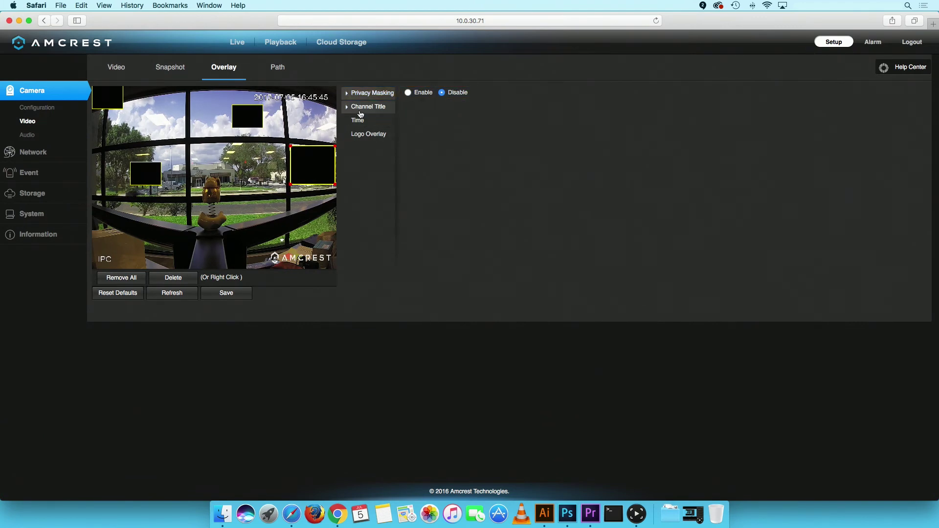
{"action": "left_click", "coordinate": [360, 107]}
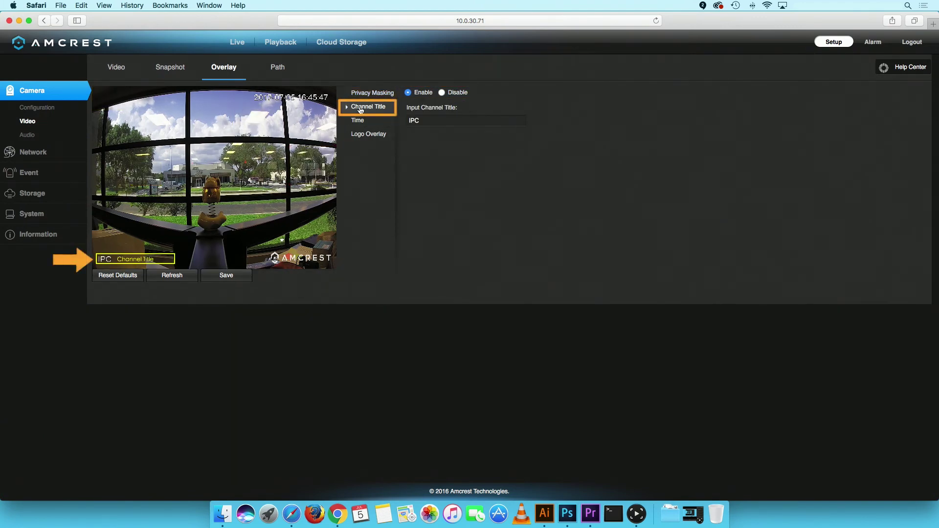
- View the Time overlay settings, then the Path tab's download folders
{"action": "left_click", "coordinate": [359, 122]}
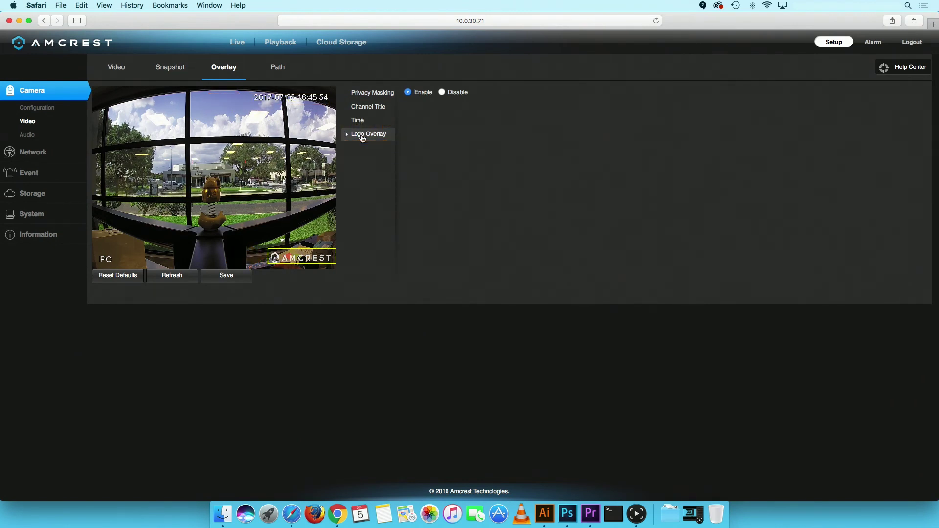
{"action": "left_click", "coordinate": [281, 72]}
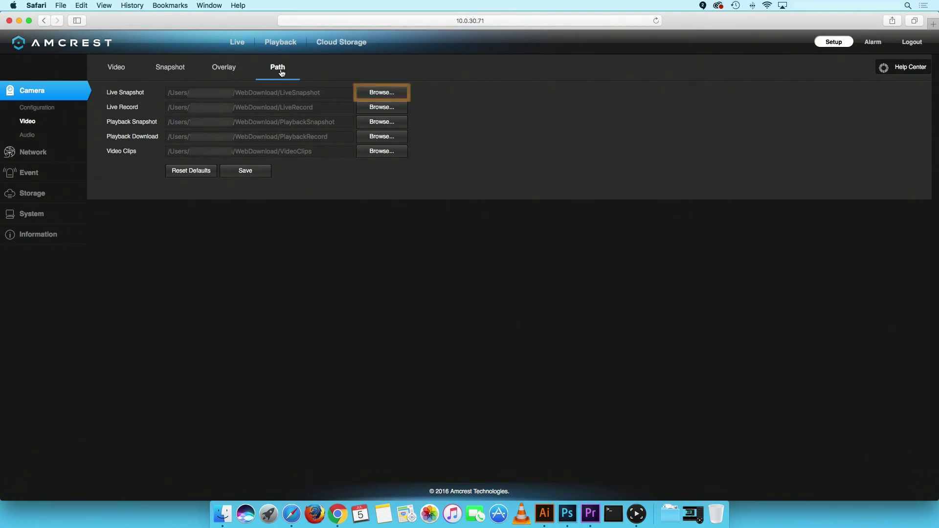
{"action": "left_click", "coordinate": [378, 96]}
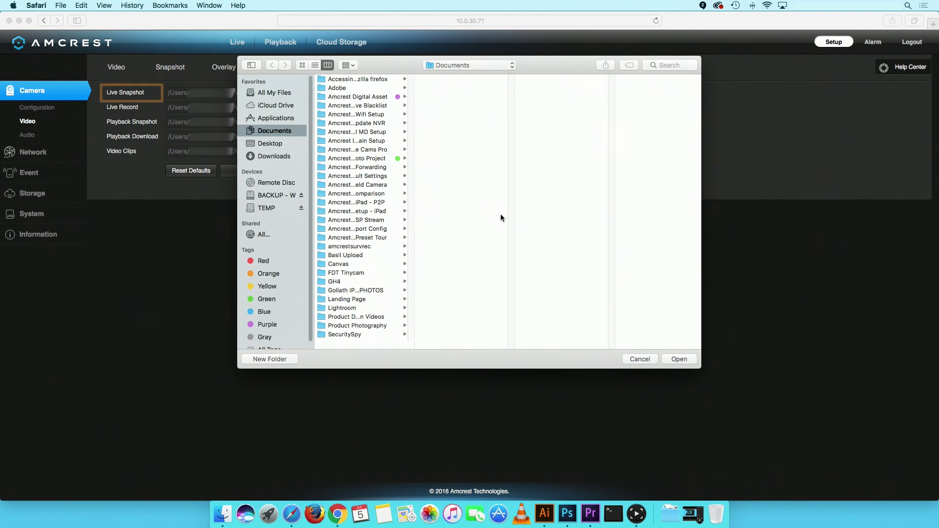
{"action": "left_click", "coordinate": [627, 363]}
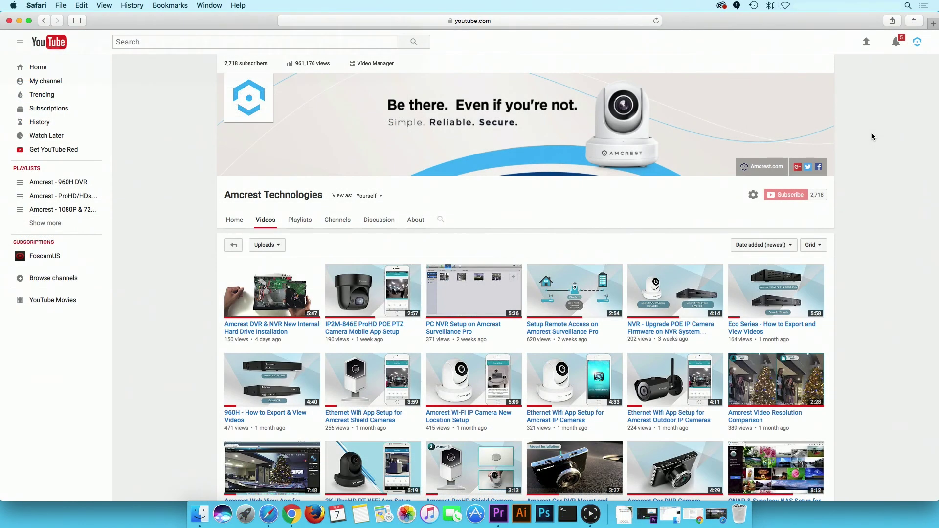
{"action": "scroll", "coordinate": [872, 136], "scroll_direction": "down", "scroll_amount": 2}
{"action": "scroll", "coordinate": [871, 135], "scroll_direction": "down", "scroll_amount": 2}
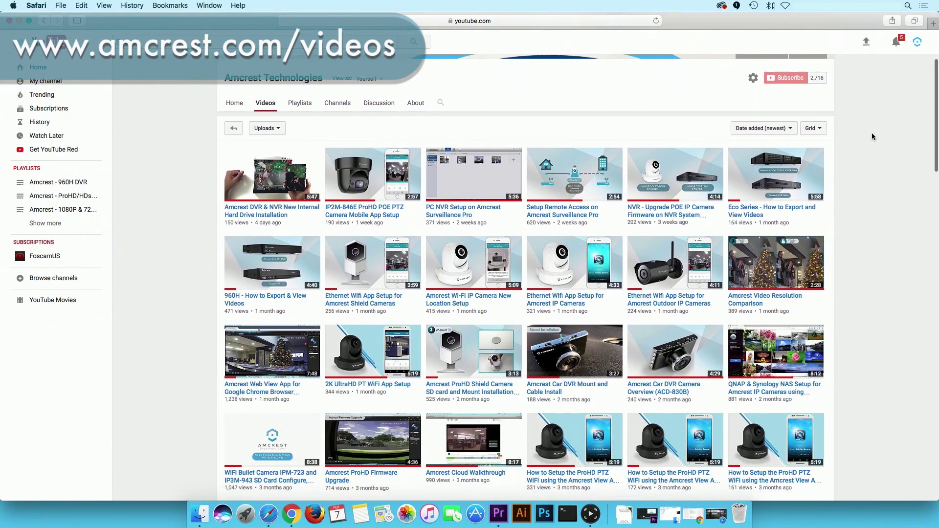
{"action": "scroll", "coordinate": [872, 136], "scroll_direction": "down", "scroll_amount": 1}
{"action": "scroll", "coordinate": [872, 136], "scroll_direction": "down", "scroll_amount": 3}
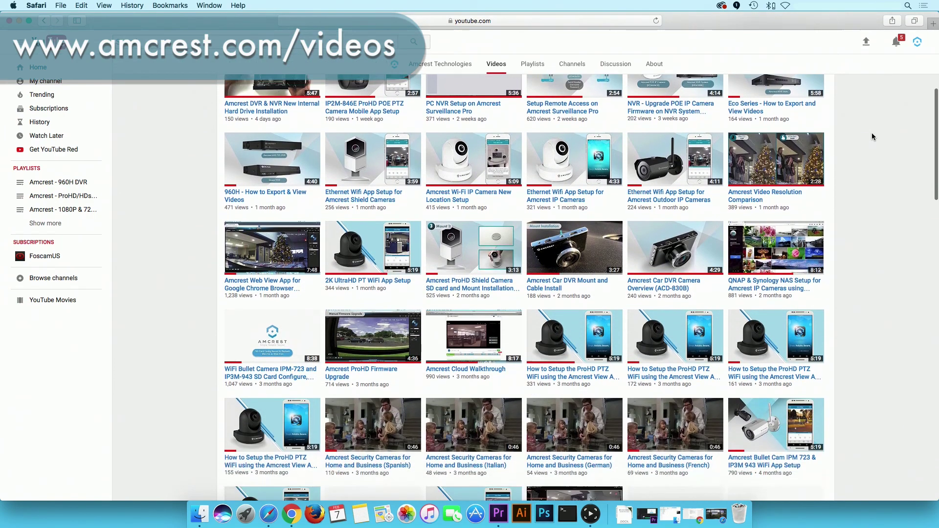
{"action": "scroll", "coordinate": [871, 136], "scroll_direction": "down", "scroll_amount": 3}
{"action": "scroll", "coordinate": [872, 136], "scroll_direction": "down", "scroll_amount": 1}
{"action": "scroll", "coordinate": [871, 136], "scroll_direction": "down", "scroll_amount": 2}
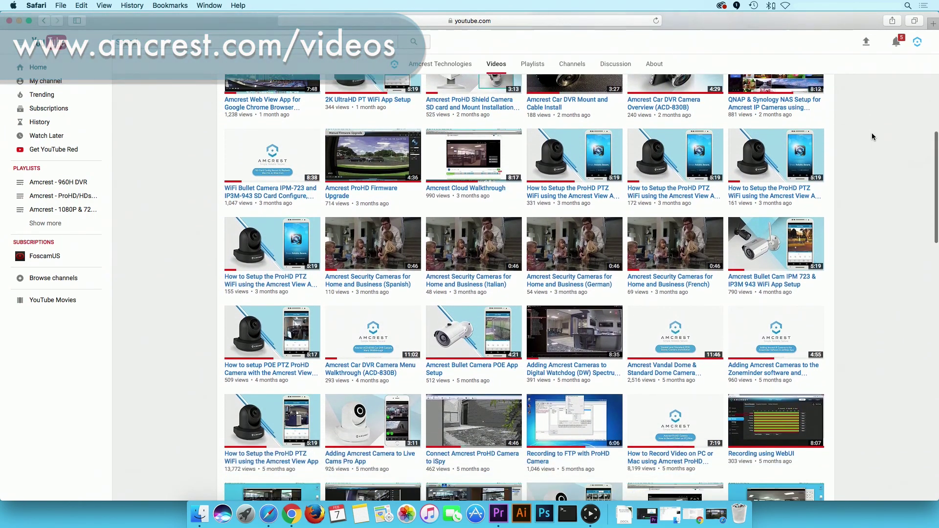